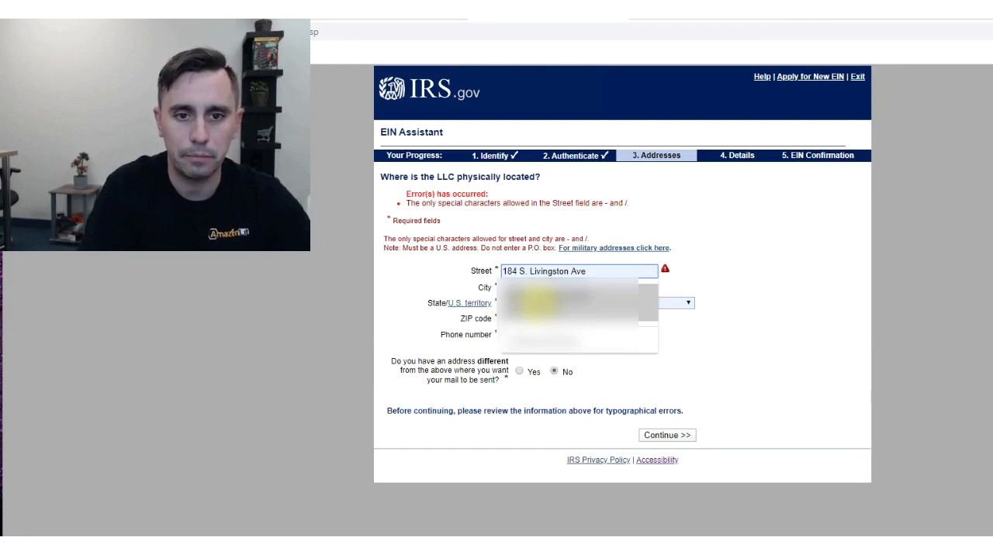
Spell out "South" in the LLC's street address, resubmit it, and accept the database version of the physical location
click(528, 272)
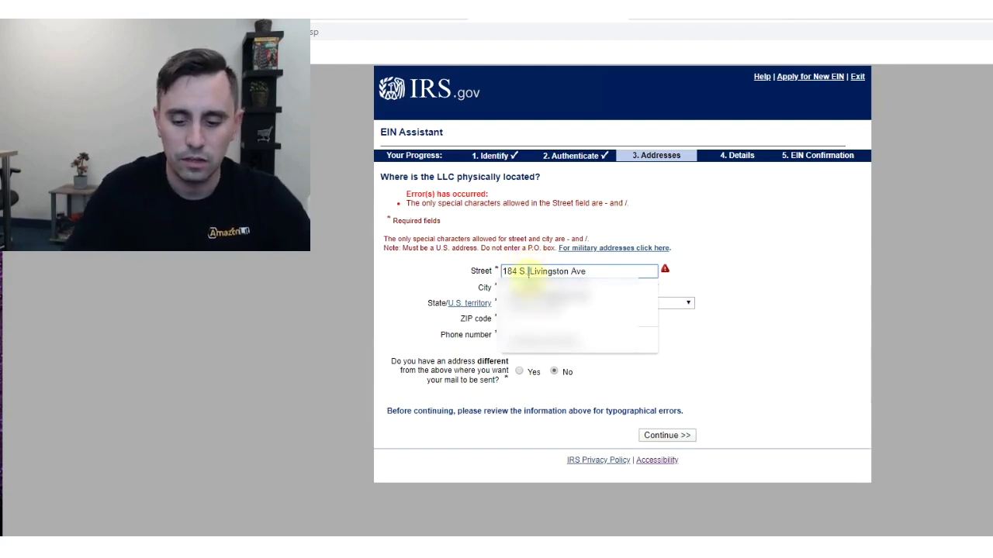
key(BackSpace)
text(outh)
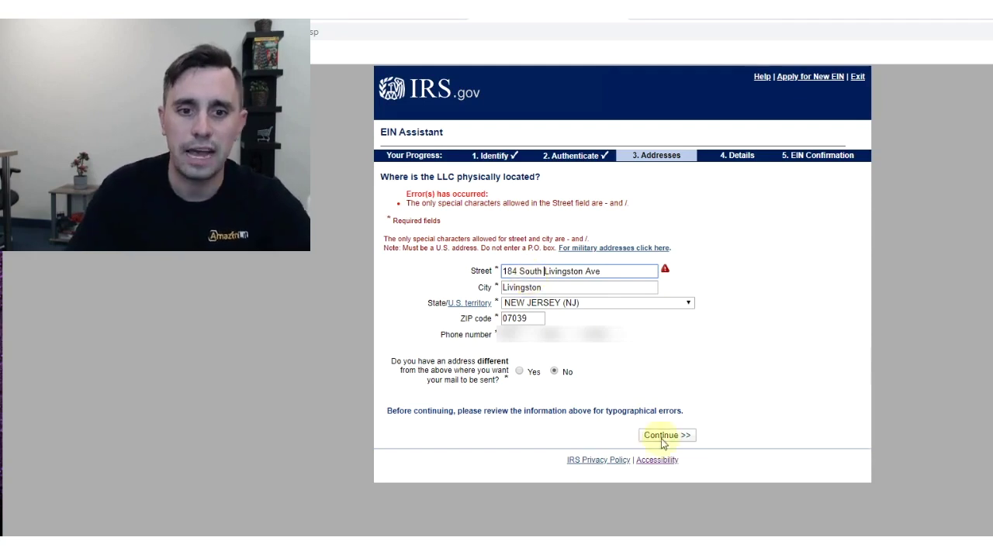
click(672, 437)
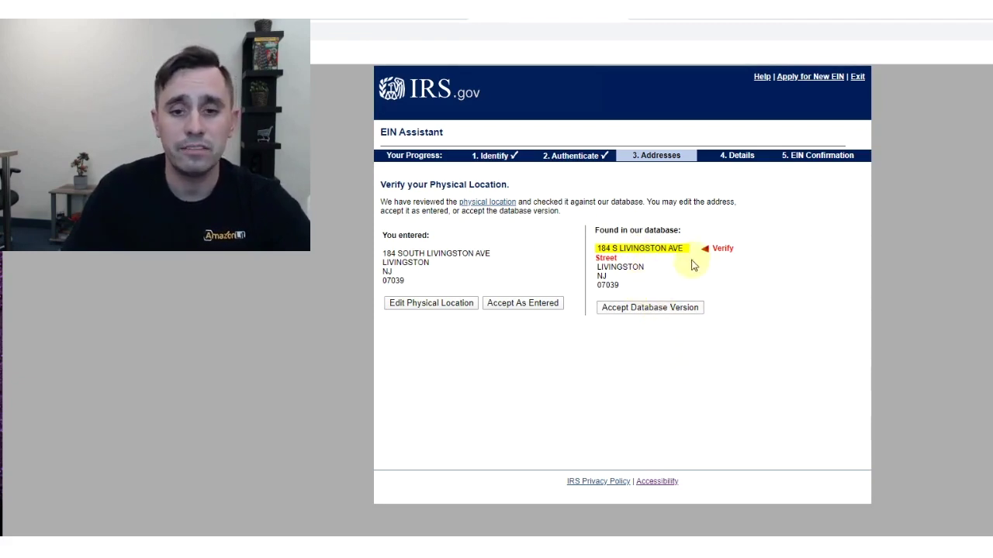
click(654, 313)
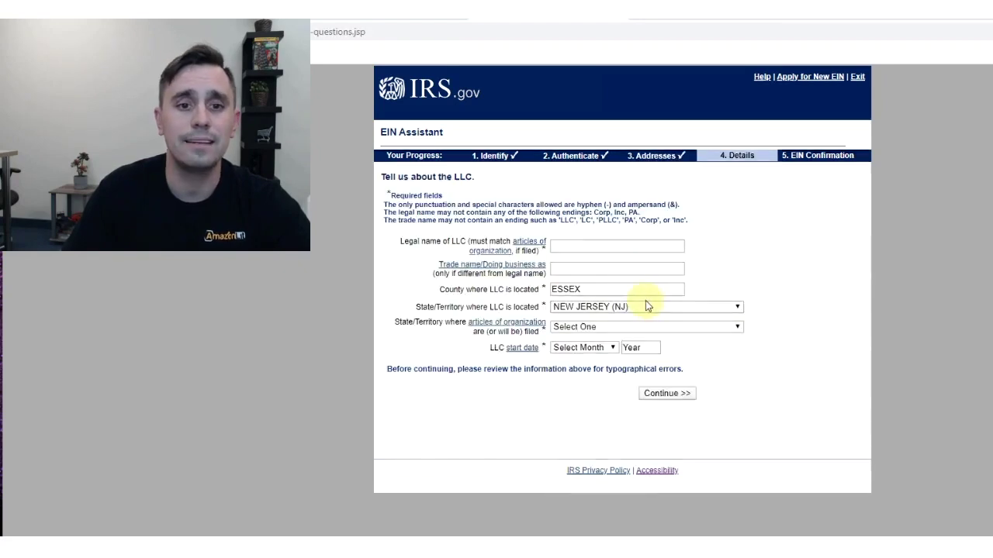
Enter AmazonLit2 as the legal name of the LLC
click(578, 245)
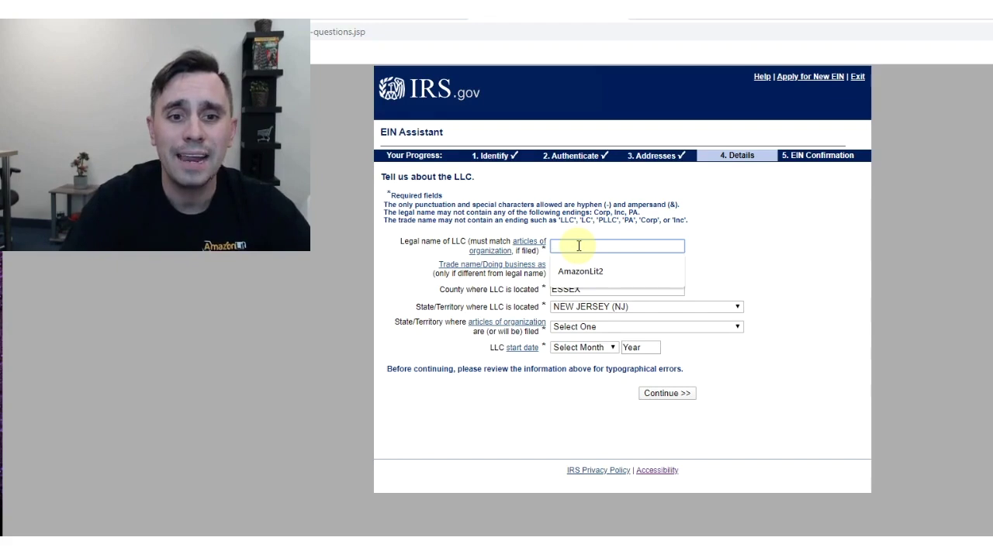
click(848, 224)
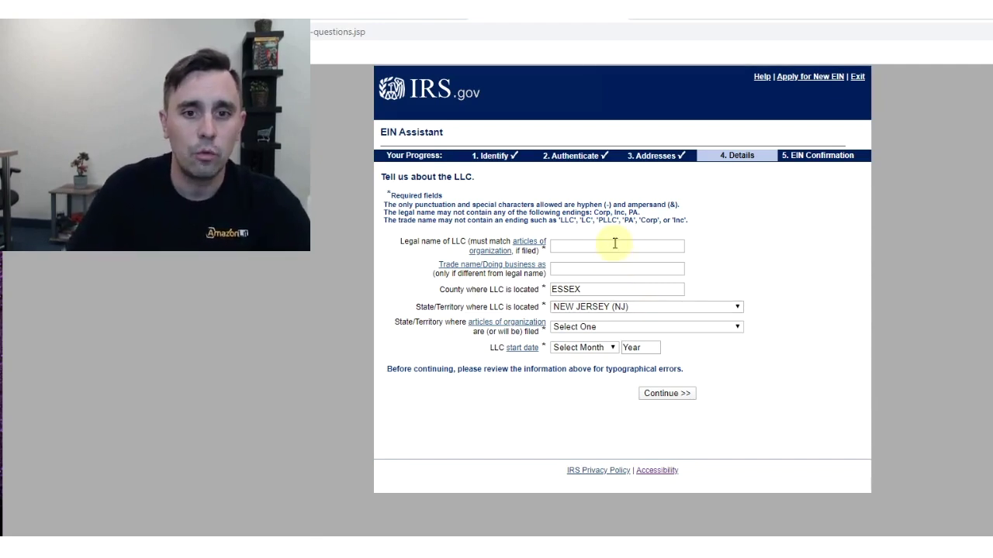
click(616, 246)
click(594, 270)
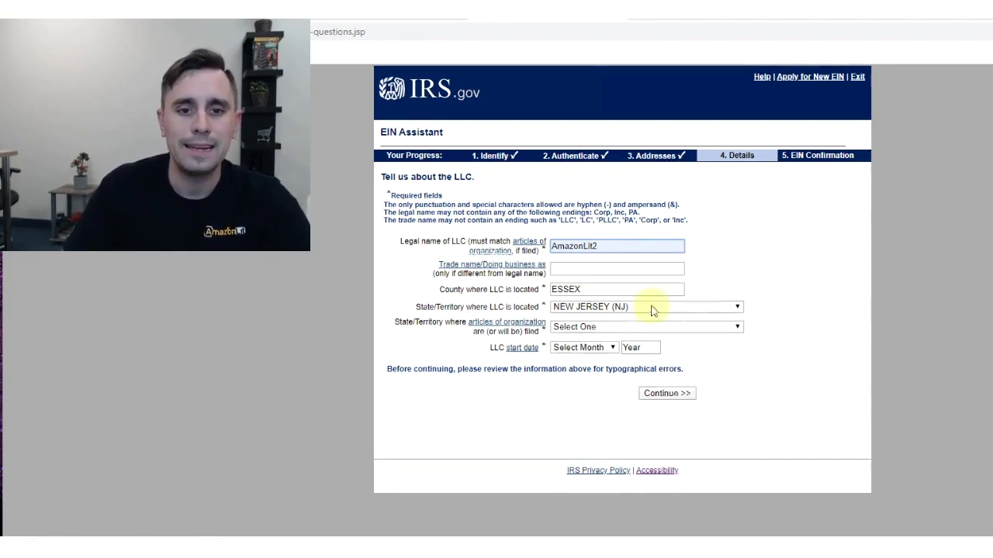
Choose New Jersey (NJ) as the state where the articles of organization are filed
click(599, 328)
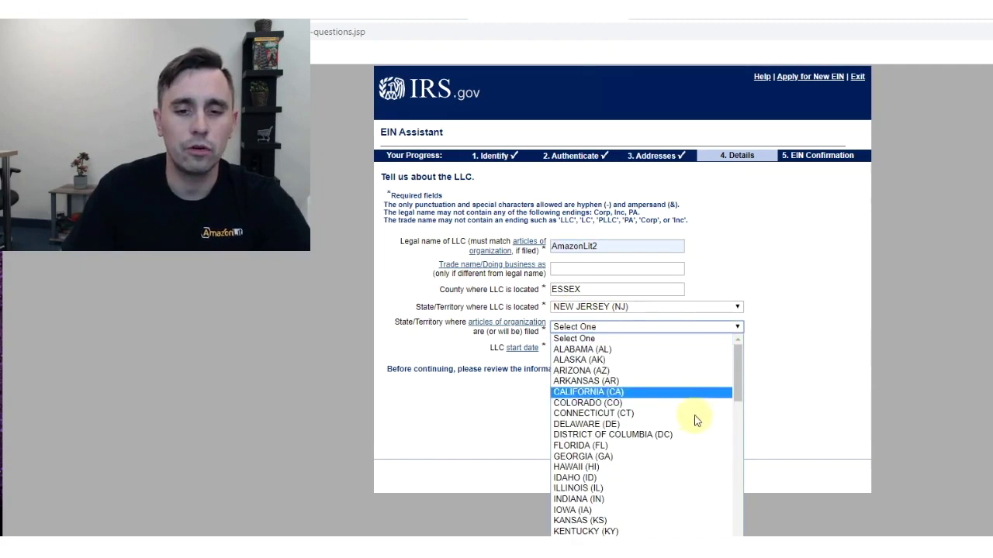
scroll(667, 449, down, 5)
scroll(683, 440, up, 5)
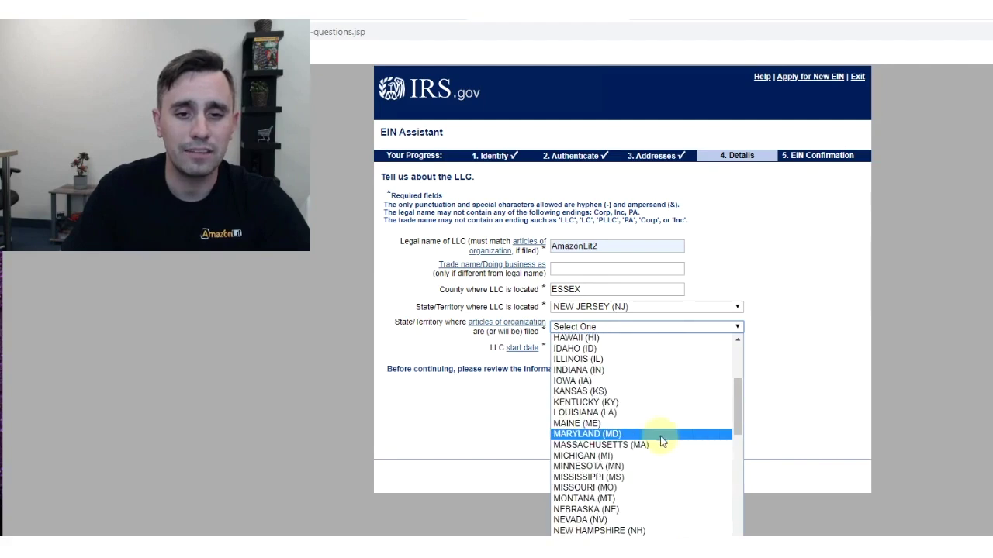
click(605, 534)
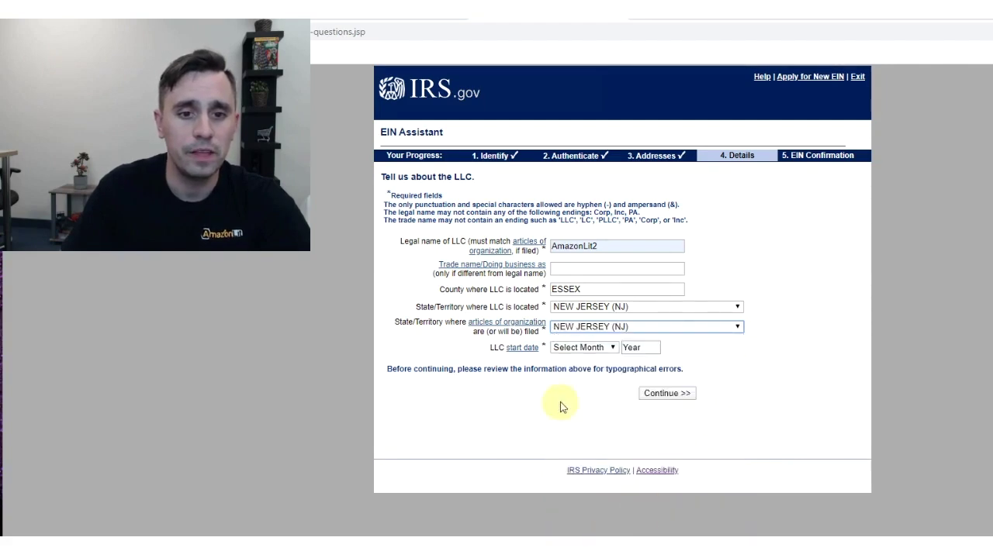
Set the LLC start date to October 2019 and continue to the additional LLC questions
click(580, 348)
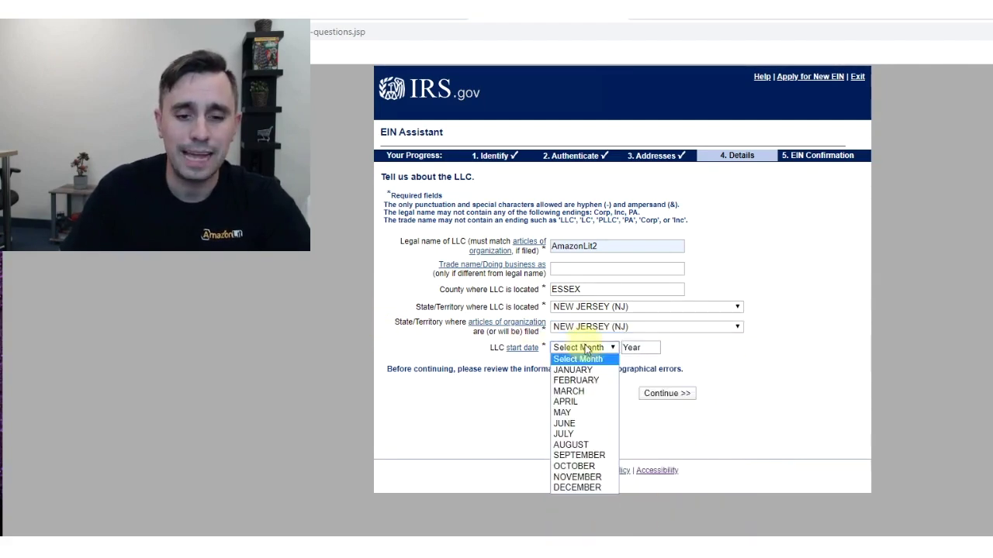
click(574, 466)
click(640, 348)
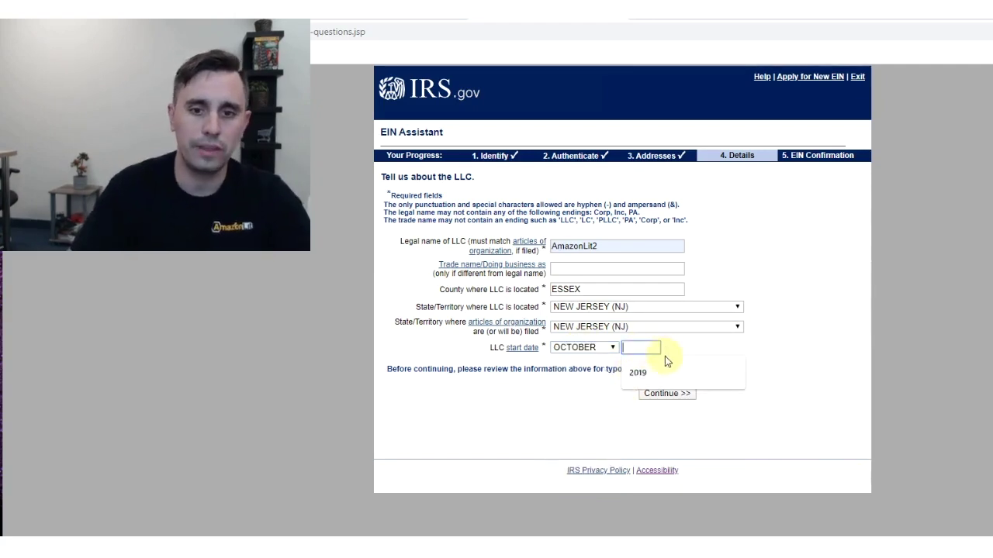
click(641, 374)
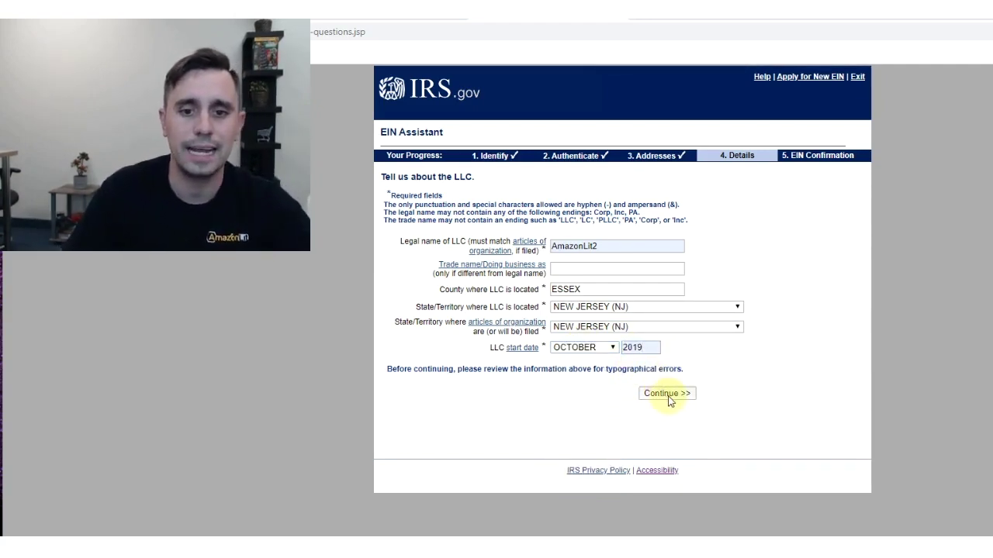
click(668, 396)
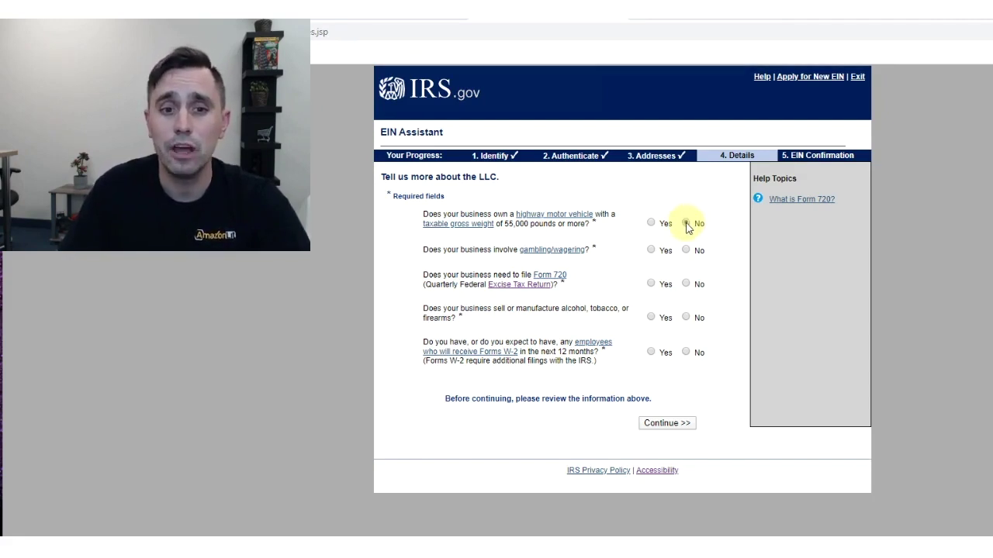
Answer No to the highway vehicle, gambling, Form 720, alcohol/tobacco/firearms and W-2 employee questions, and continue
click(687, 224)
click(686, 250)
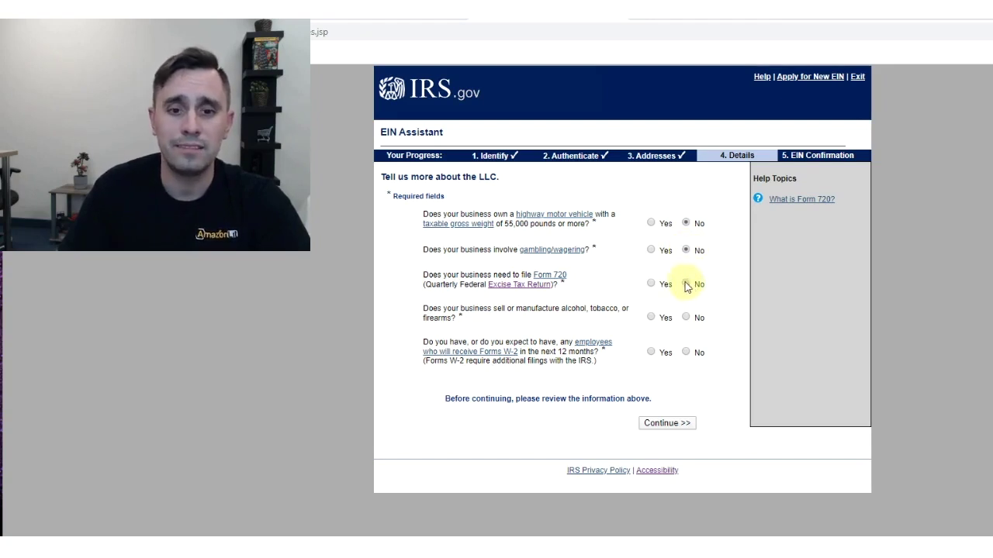
click(686, 284)
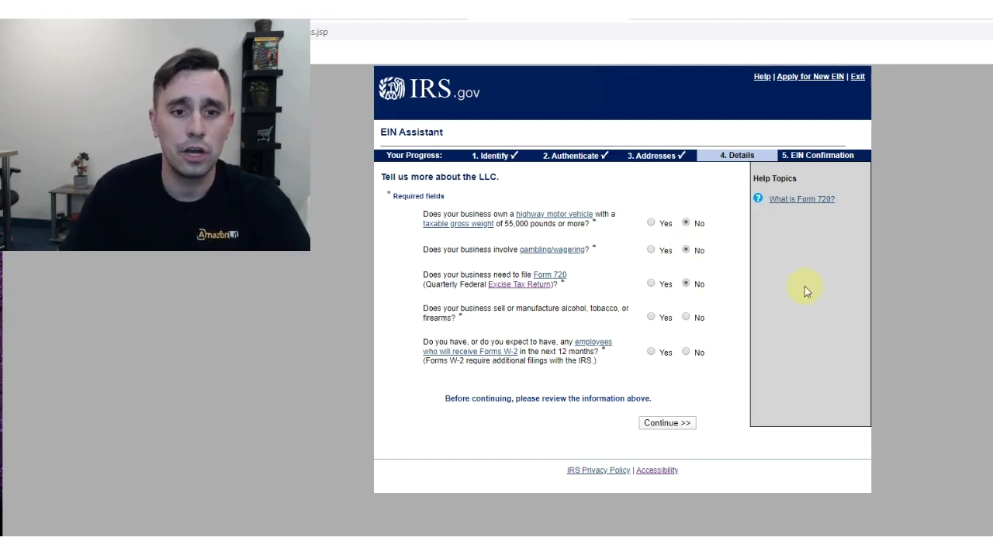
click(685, 318)
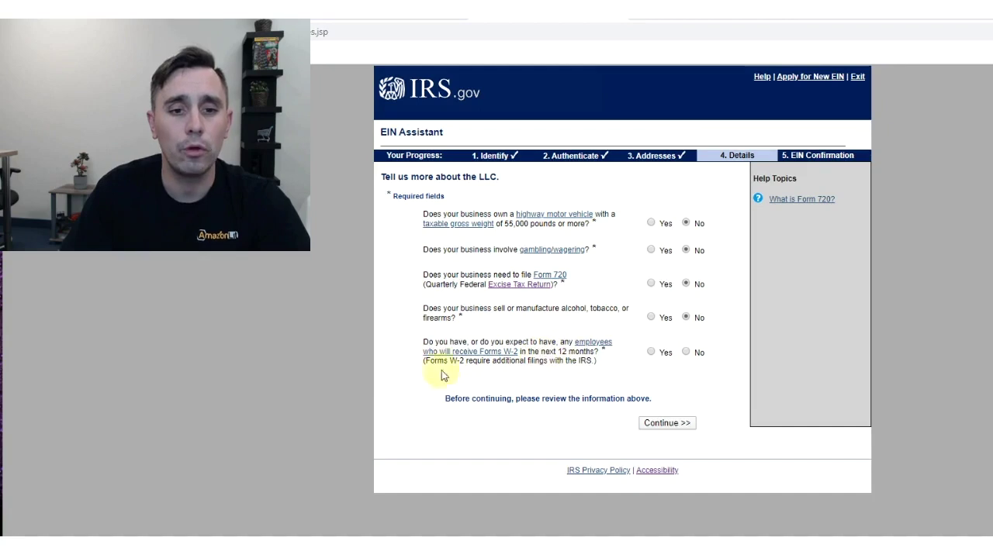
click(693, 353)
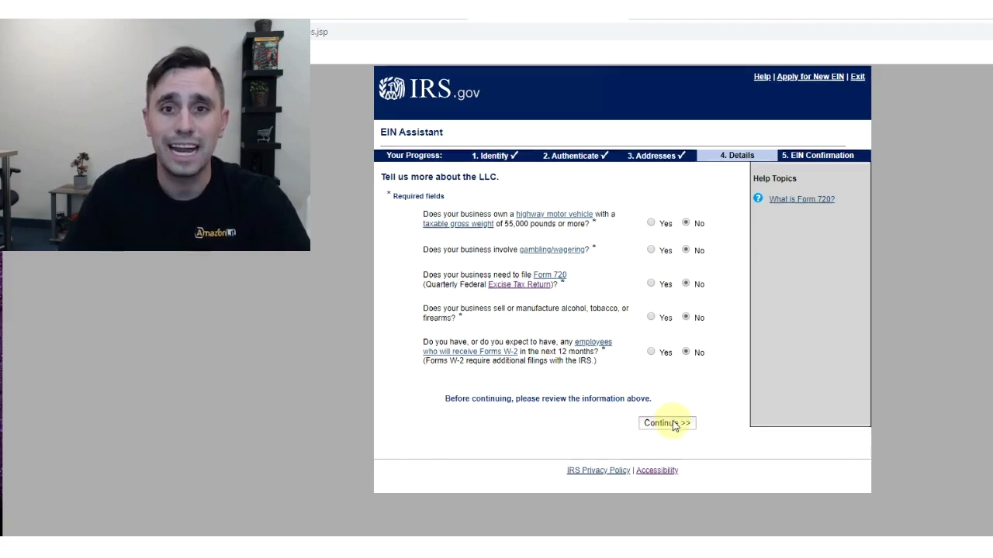
click(652, 404)
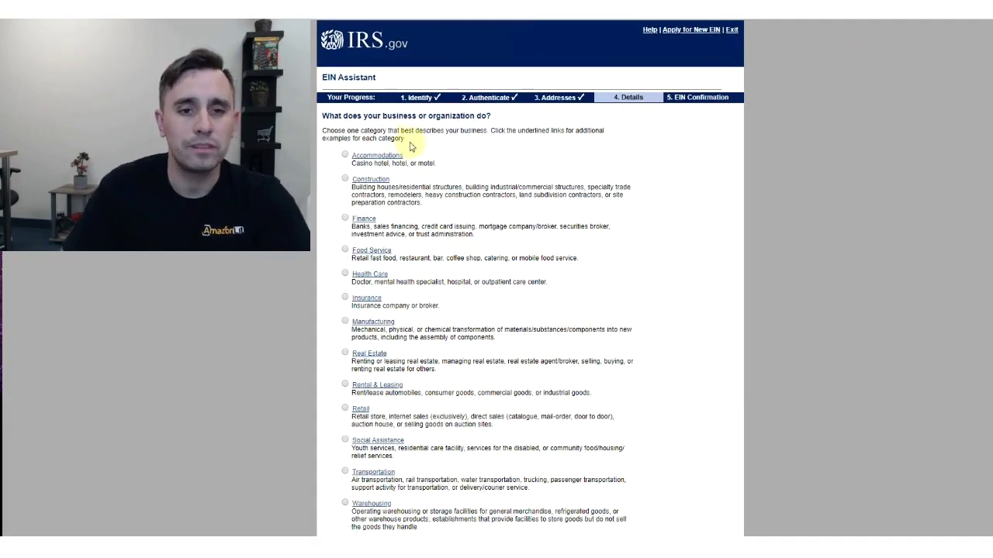
Classify the business activity as Retail, selling goods exclusively over the Internet, and continue
scroll(566, 169, down, 1)
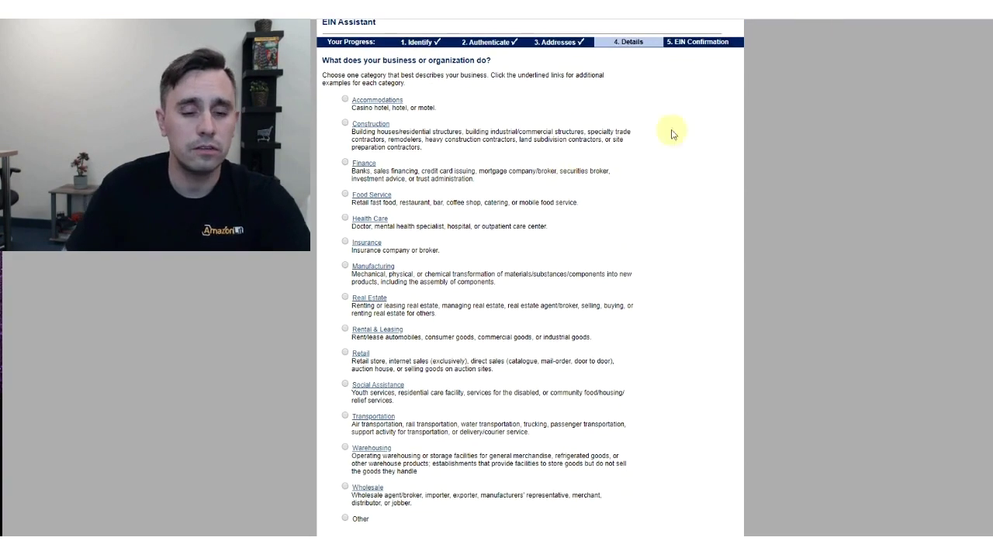
click(345, 354)
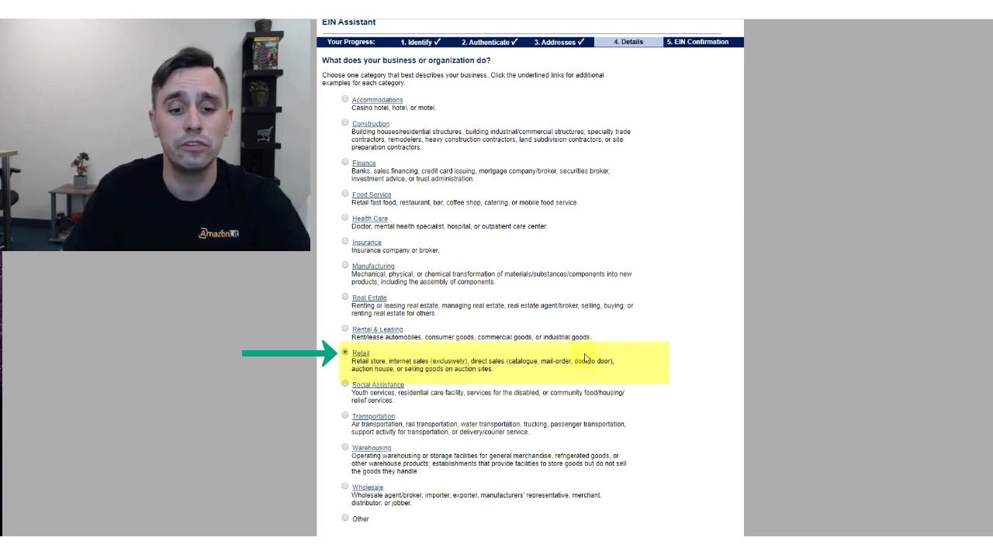
scroll(586, 361, down, 1)
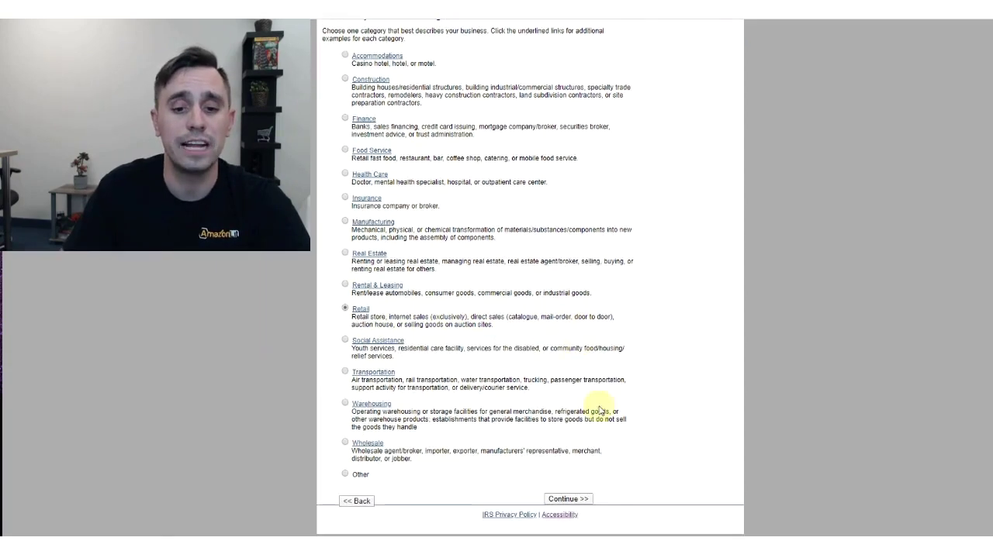
click(569, 499)
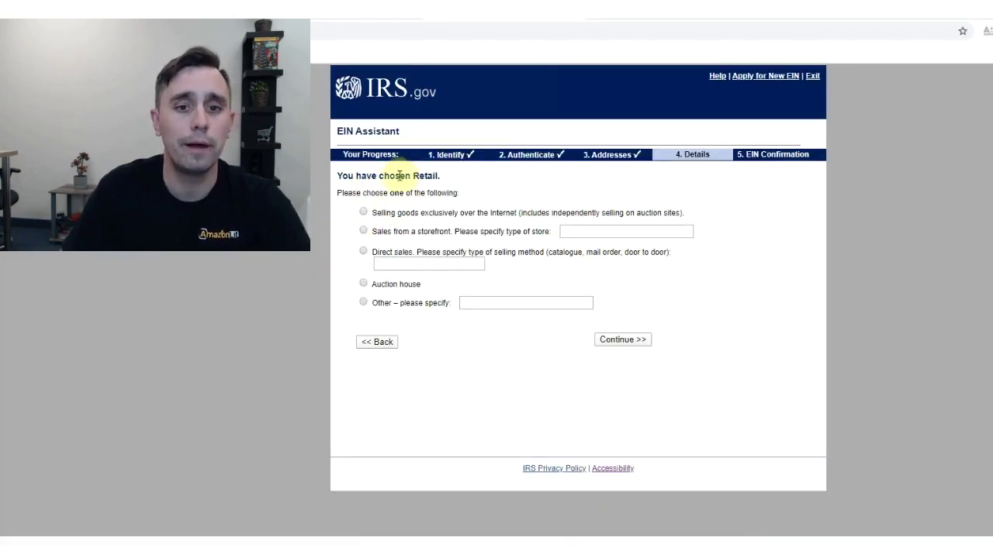
click(364, 213)
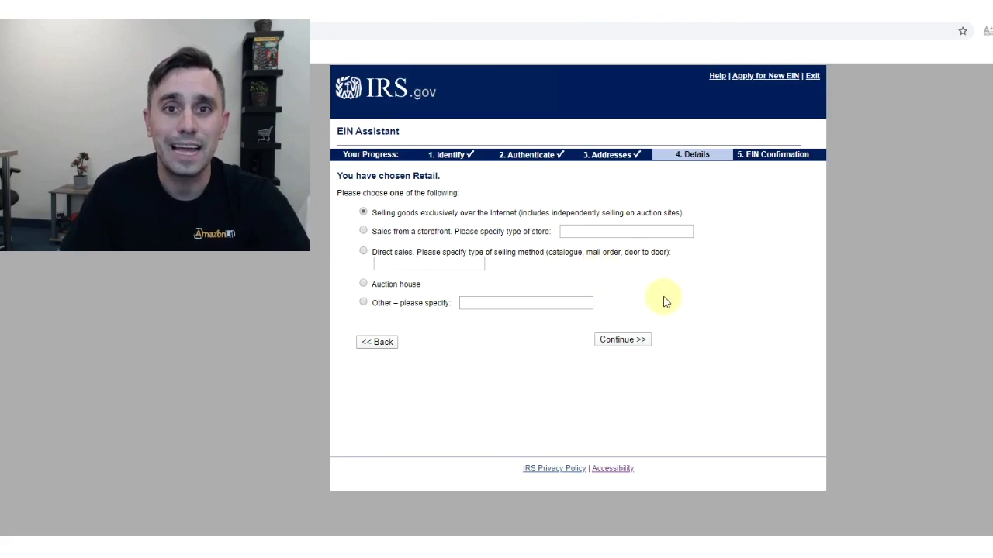
click(642, 342)
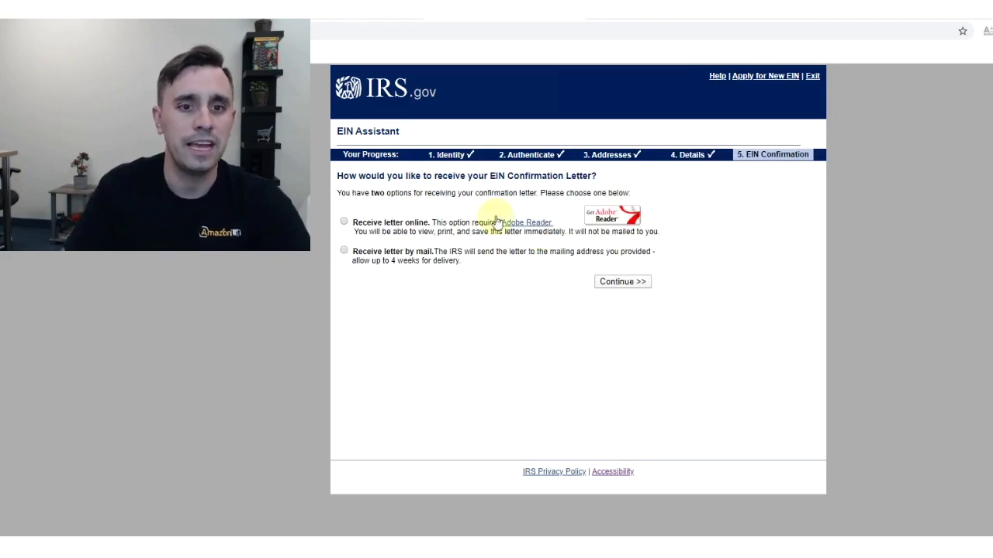
Choose to receive the EIN confirmation letter online and review the application summary down to the submission section
click(344, 222)
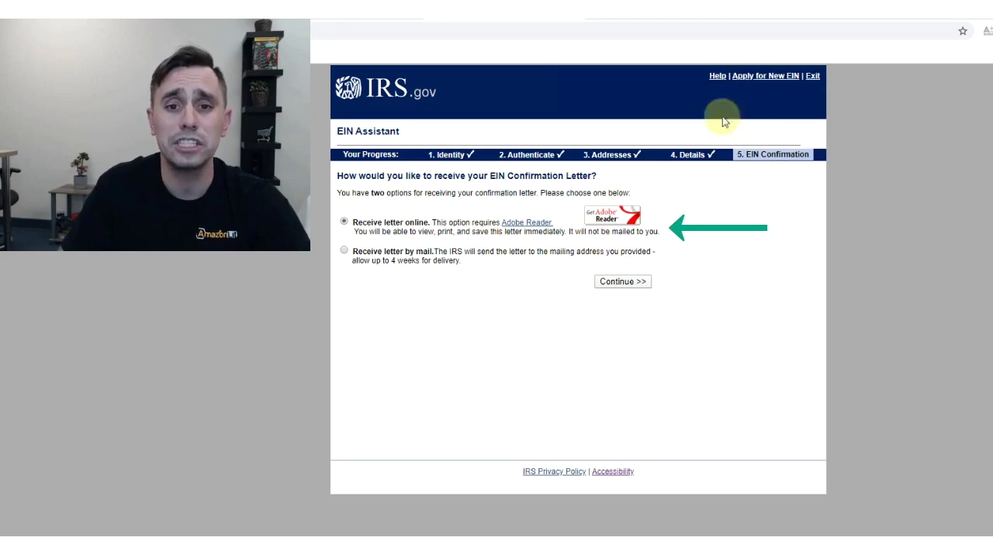
click(623, 267)
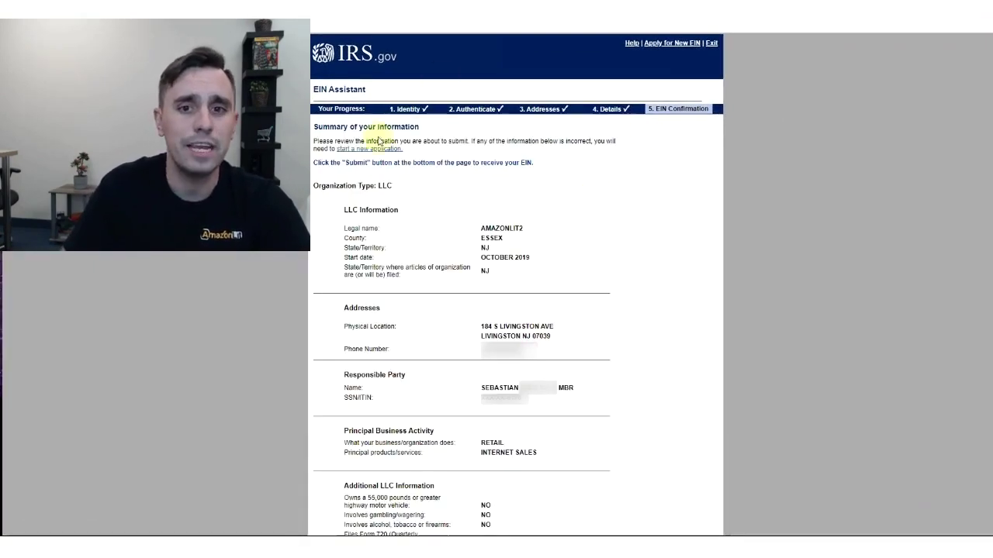
scroll(558, 170, down, 2)
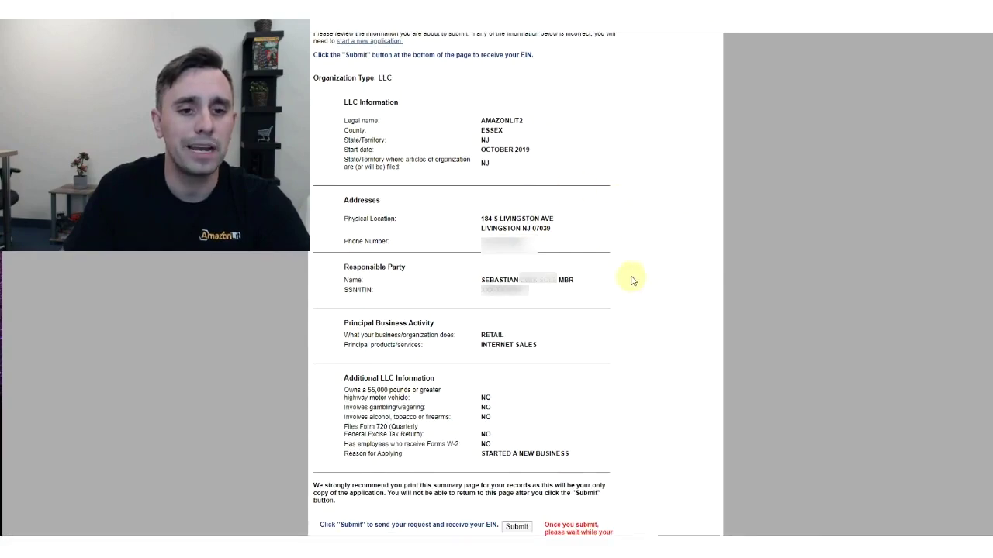
scroll(465, 318, up, 1)
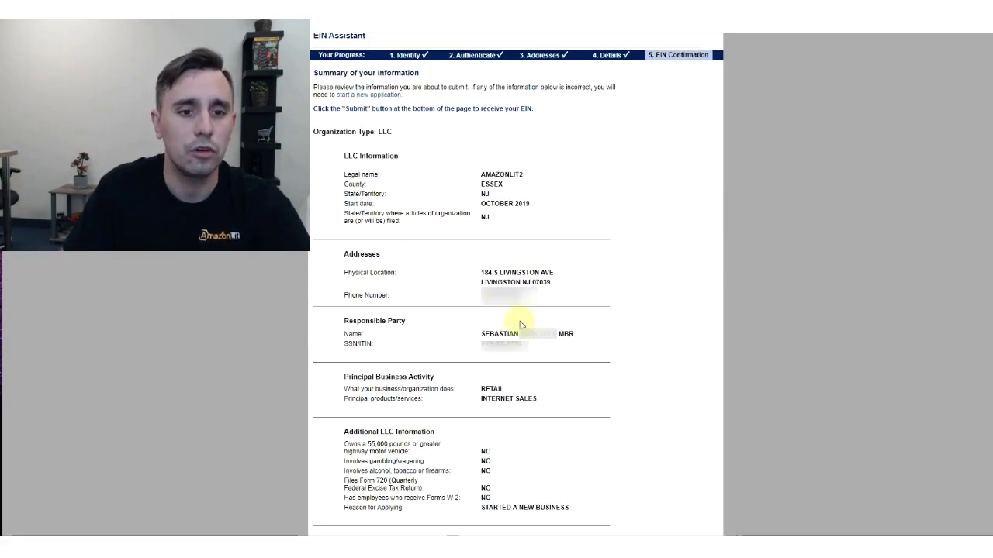
scroll(518, 327, down, 1)
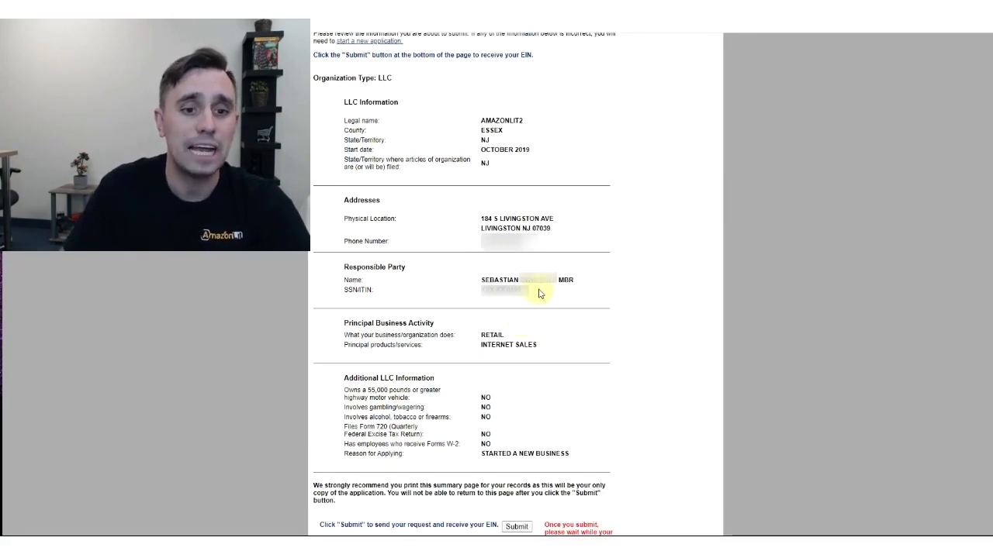
scroll(540, 294, down, 2)
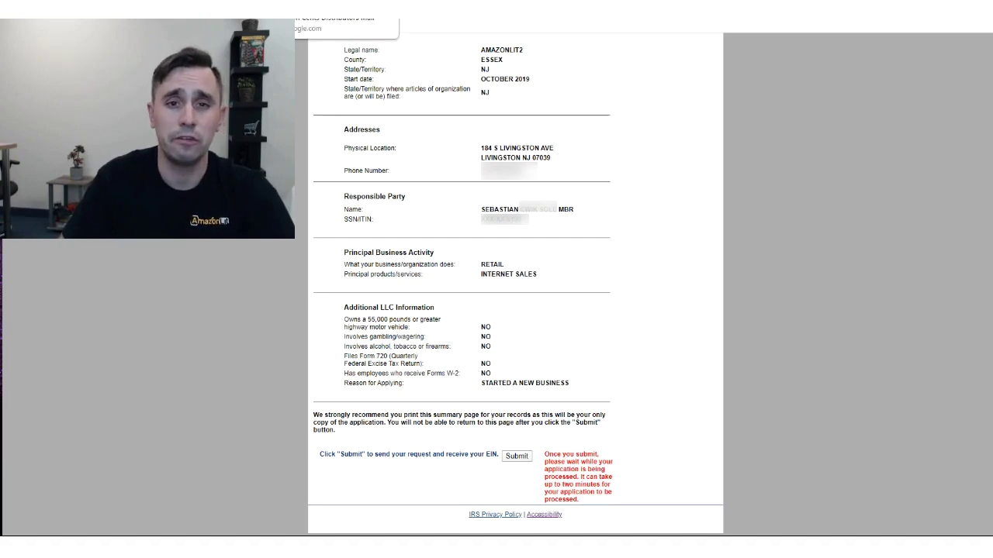
Switch to the mail attachment with the IRS EIN assignment notice and examine both pages, including the important reminders
click(240, 8)
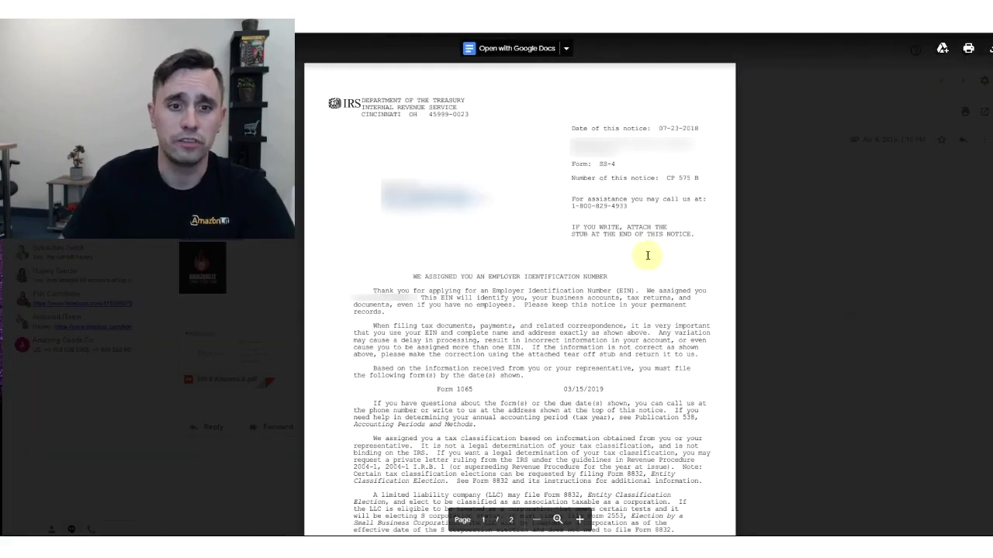
scroll(433, 245, down, 1)
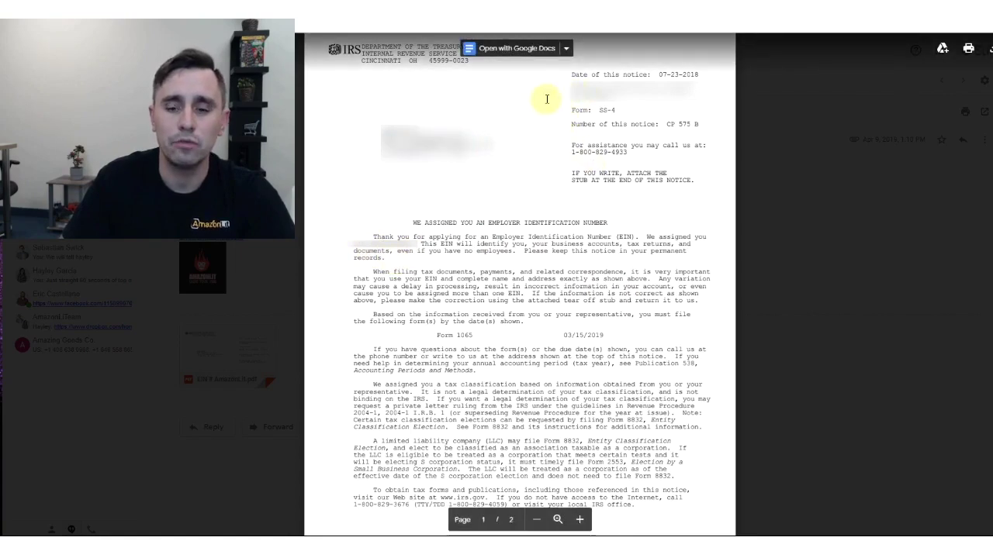
scroll(632, 198, down, 3)
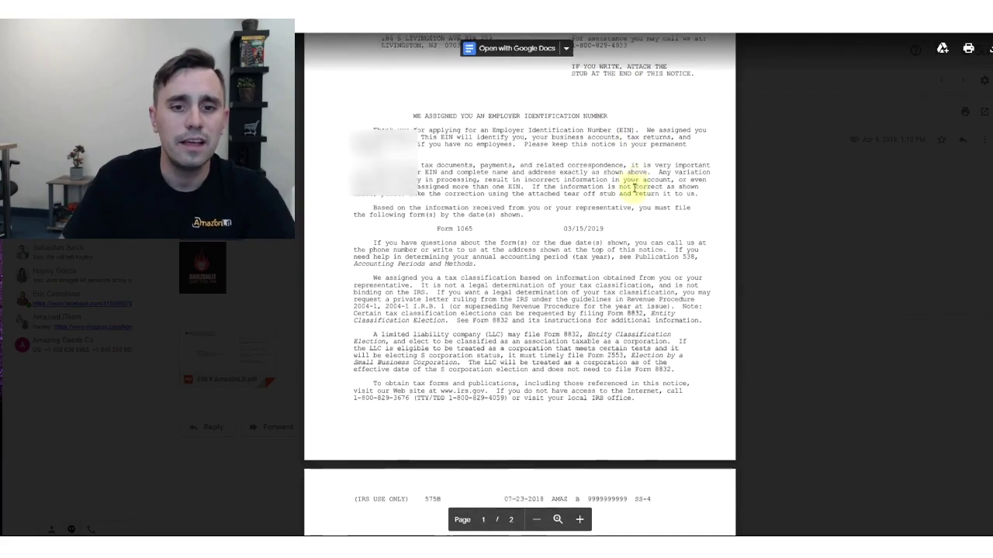
scroll(638, 213, down, 6)
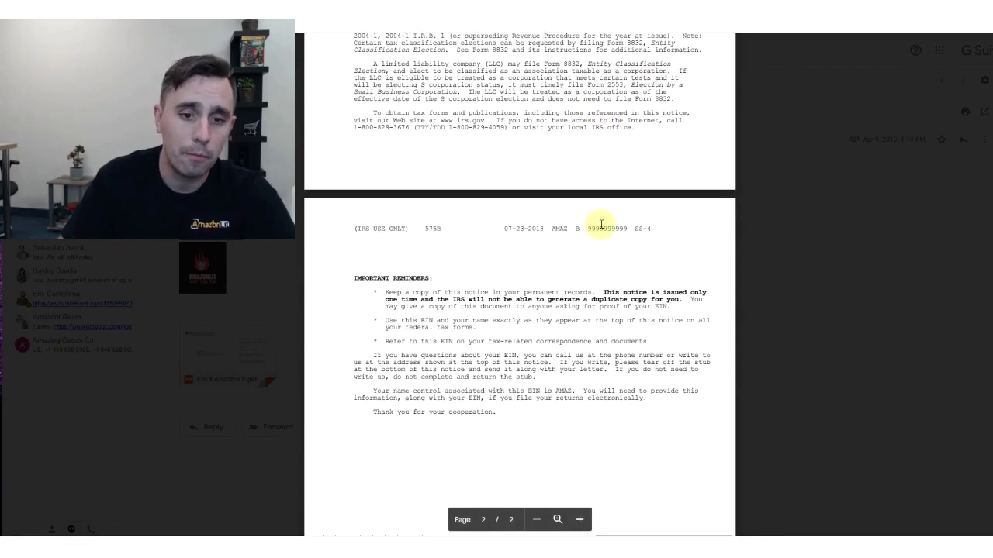
scroll(602, 233, down, 1)
scroll(599, 308, up, 1)
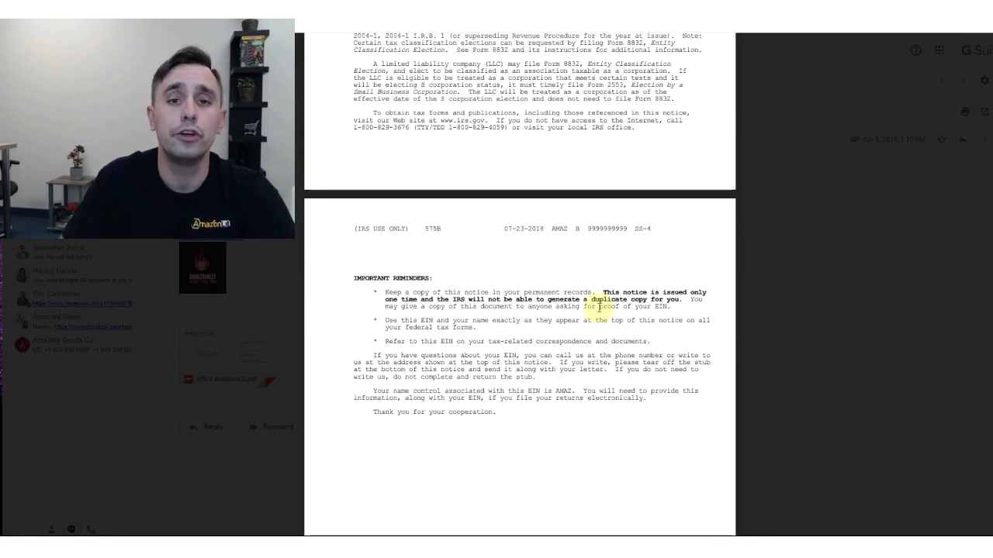
scroll(602, 314, down, 3)
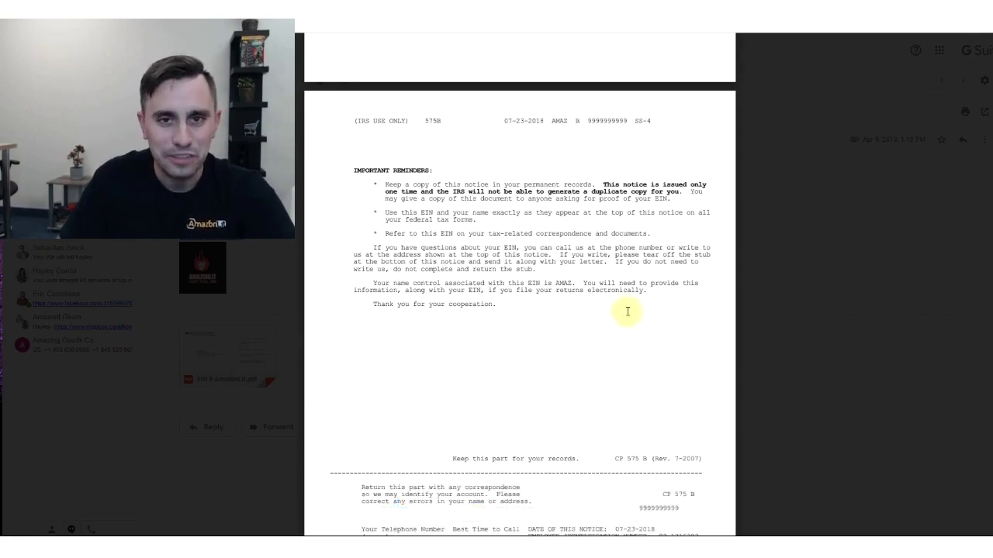
scroll(628, 311, up, 1)
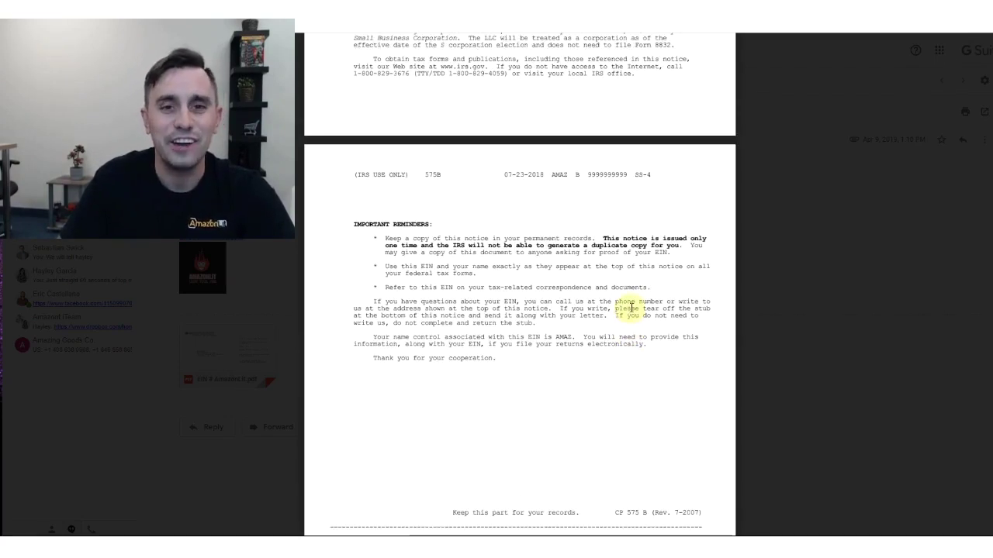